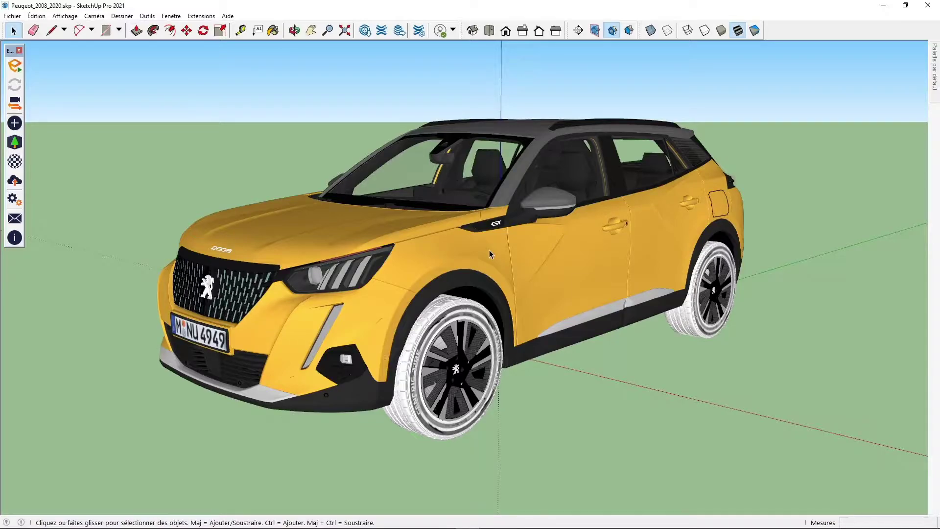
- Orbit the Peugeot 2008 to a front three-quarter view
{"action": "mouse_move", "coordinate": [402, 265]}
{"action": "middle_mouse_down"}
{"action": "mouse_move", "coordinate": [710, 225]}
{"action": "mouse_move", "coordinate": [342, 230]}
{"action": "middle_mouse_up"}
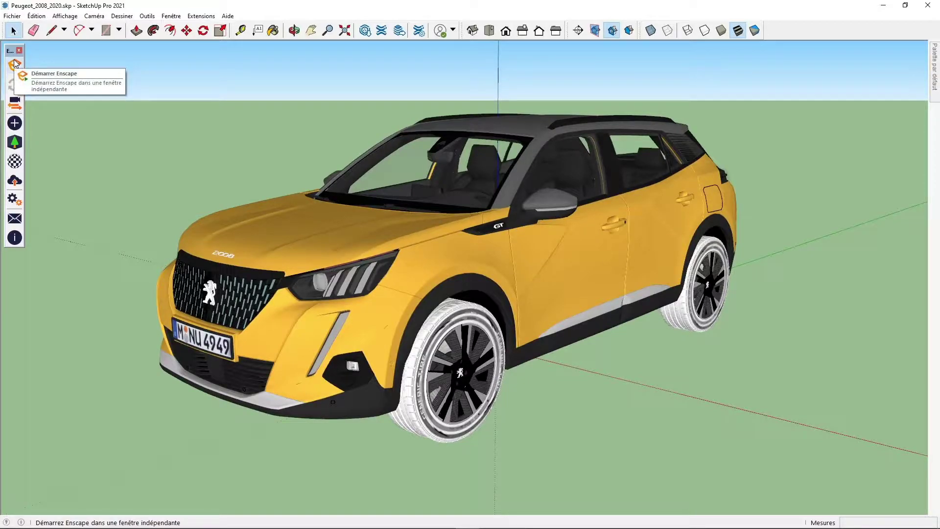
- Launch Enscape, dismiss its Aide help panel, and sync its camera with SketchUp
{"action": "left_click", "coordinate": [15, 63]}
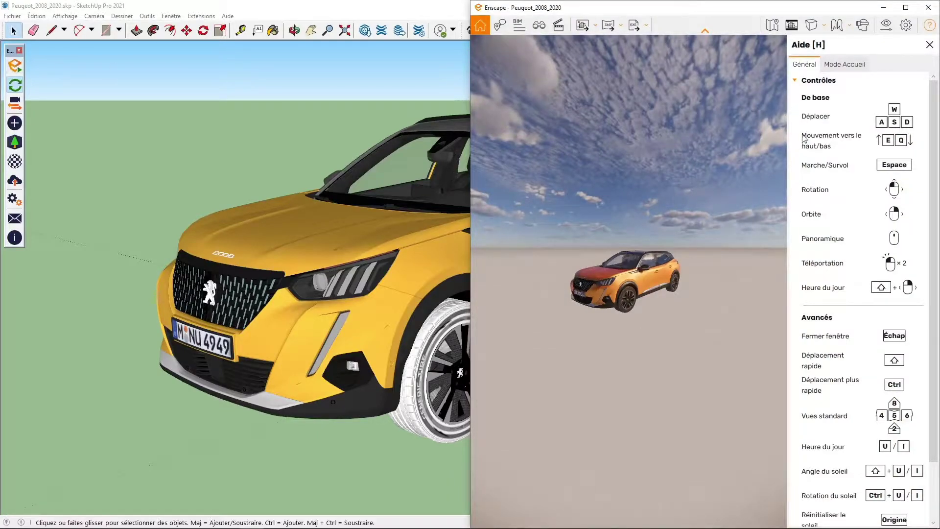
{"action": "left_click", "coordinate": [929, 44]}
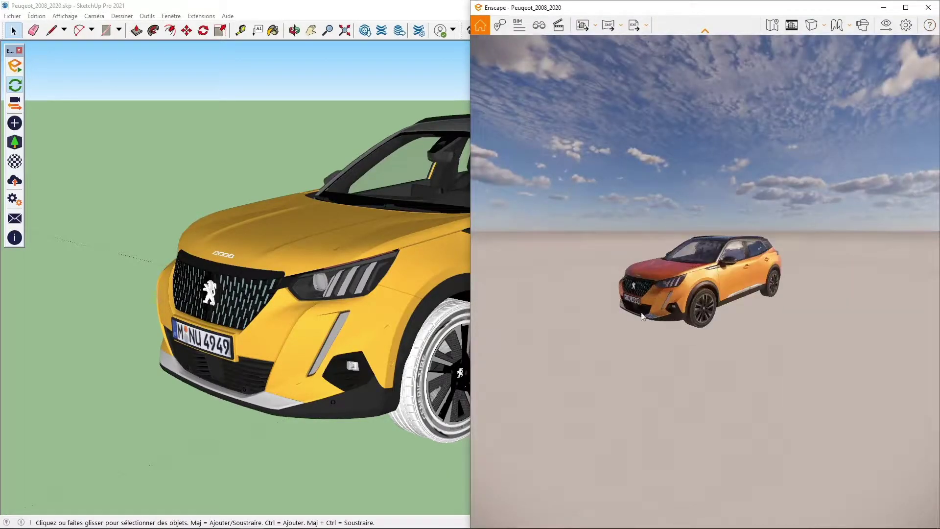
{"action": "left_click", "coordinate": [10, 105]}
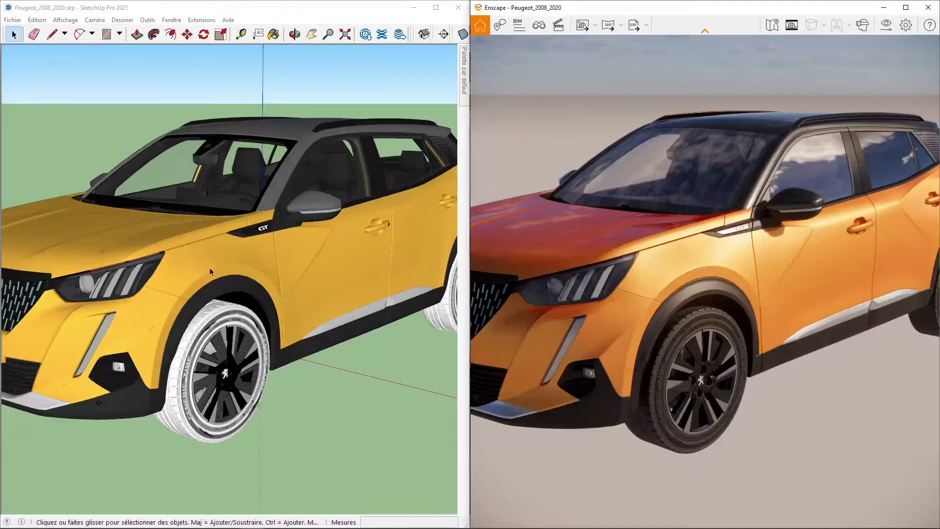
- Orbit the car through frontal, low side and high views, then close Enscape and maximize SketchUp
{"action": "left_click", "coordinate": [222, 341]}
{"action": "scroll", "coordinate": [205, 304], "scroll_direction": "down", "scroll_amount": 2}
{"action": "scroll", "coordinate": [198, 287], "scroll_direction": "down", "scroll_amount": 2}
{"action": "mouse_move", "coordinate": [196, 286]}
{"action": "middle_mouse_down"}
{"action": "mouse_move", "coordinate": [260, 280]}
{"action": "mouse_move", "coordinate": [299, 293]}
{"action": "mouse_move", "coordinate": [294, 268]}
{"action": "mouse_move", "coordinate": [299, 281]}
{"action": "middle_mouse_up"}
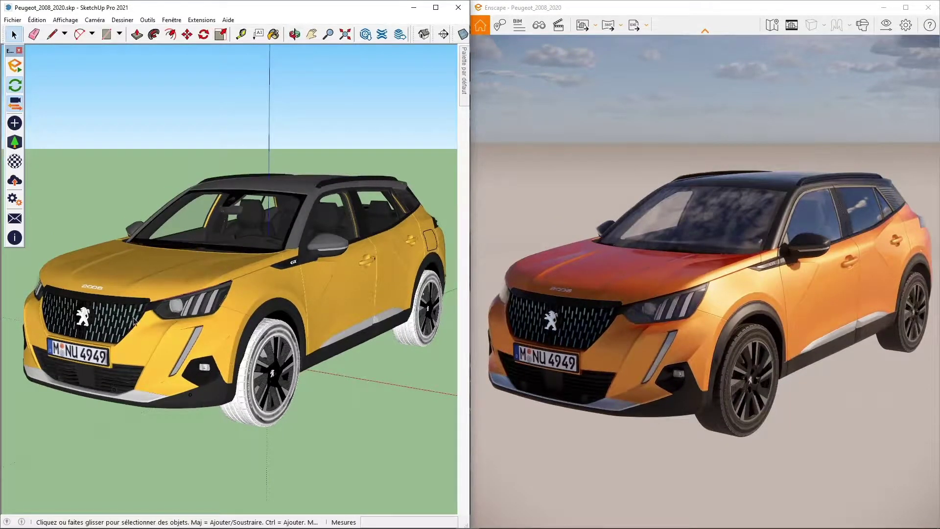
{"action": "mouse_move", "coordinate": [295, 289]}
{"action": "middle_mouse_down"}
{"action": "mouse_move", "coordinate": [189, 266]}
{"action": "mouse_move", "coordinate": [220, 278]}
{"action": "middle_mouse_up"}
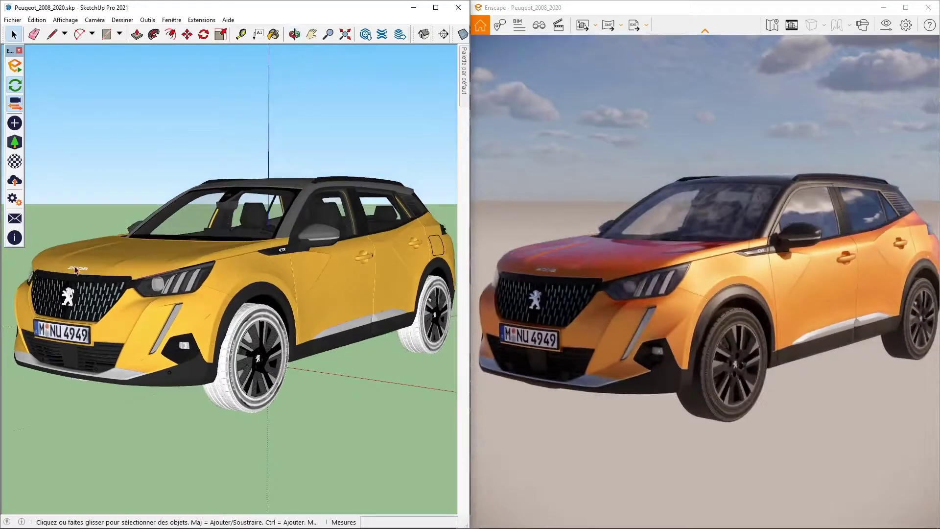
{"action": "mouse_move", "coordinate": [351, 199]}
{"action": "middle_mouse_down"}
{"action": "mouse_move", "coordinate": [295, 269]}
{"action": "mouse_move", "coordinate": [61, 255]}
{"action": "mouse_move", "coordinate": [8, 322]}
{"action": "mouse_move", "coordinate": [291, 316]}
{"action": "middle_mouse_up"}
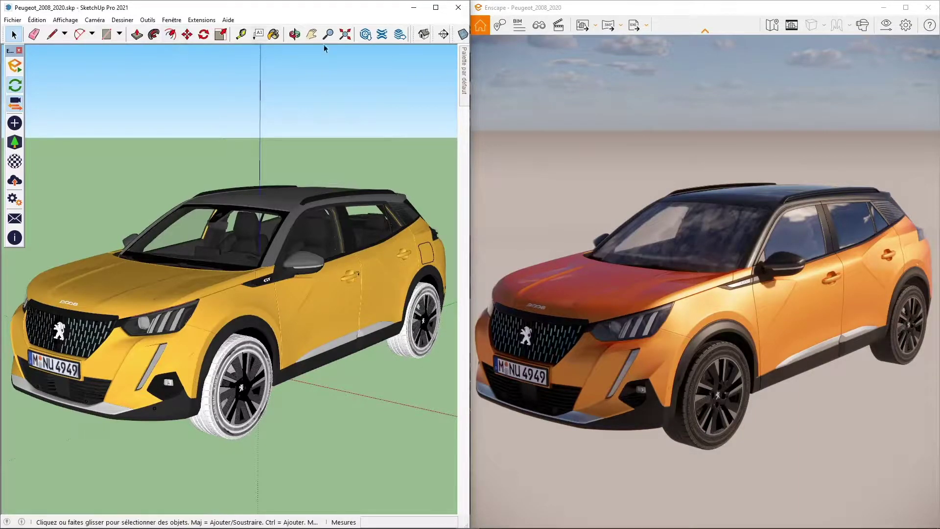
{"action": "left_click", "coordinate": [927, 8]}
{"action": "left_click", "coordinate": [435, 8]}
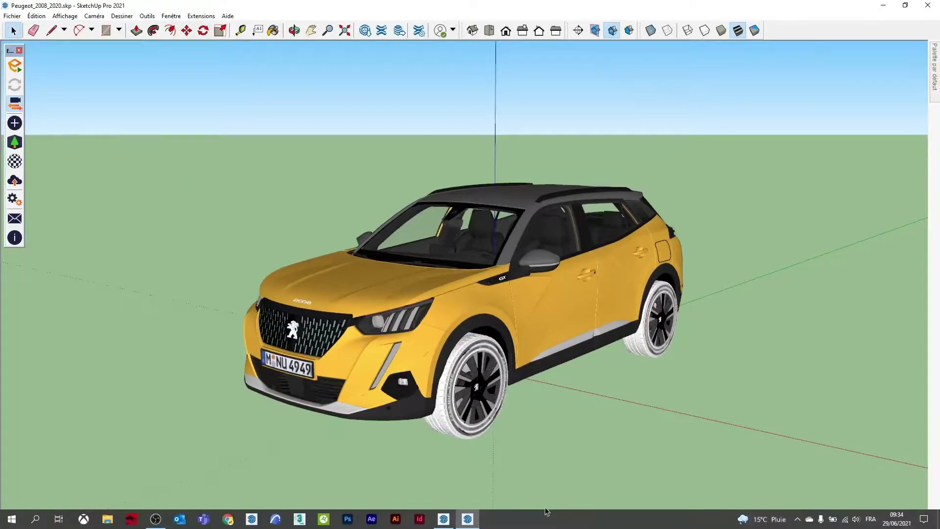
- Switch to DemoHouse_Enscape_3_lighter and walk forward into the empty carport
{"action": "left_click", "coordinate": [441, 522]}
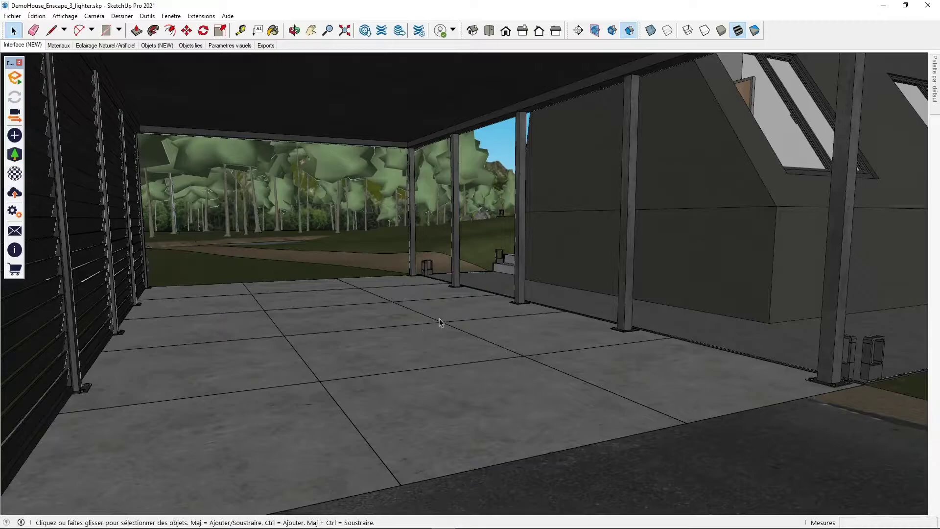
{"action": "key", "text": "w"}
{"action": "mouse_move", "coordinate": [448, 321]}
{"action": "left_mouse_down"}
{"action": "mouse_move", "coordinate": [386, 349]}
{"action": "mouse_move", "coordinate": [456, 312]}
{"action": "left_mouse_up"}
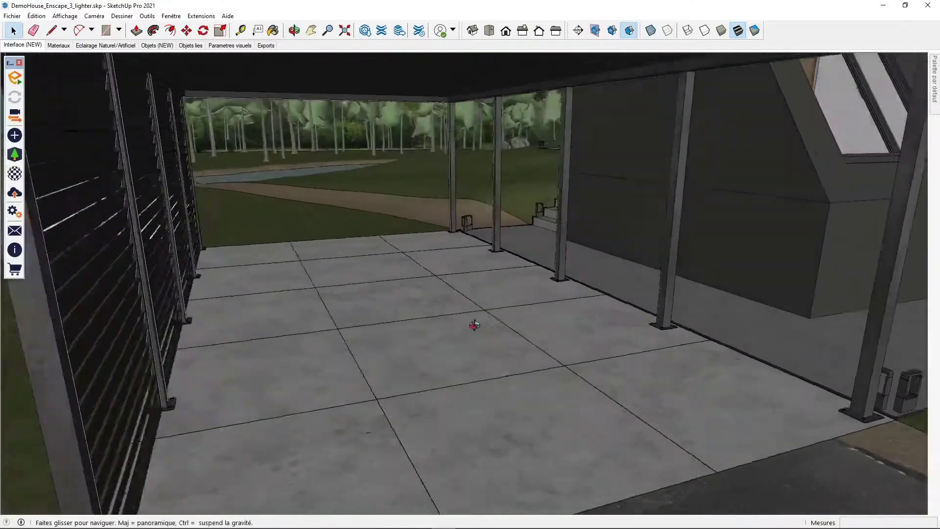
{"action": "key", "text": "space"}
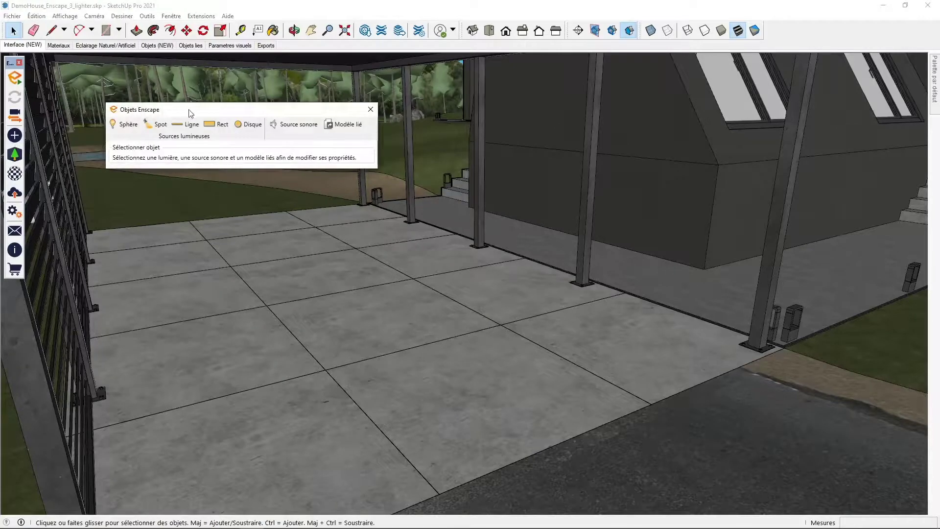
- Load Peugeot_2008_2020.skp as a Modèle lié proxy from the Objets Enscape panel
{"action": "left_click_drag", "start_coordinate": [188, 109], "coordinate": [112, 63]}
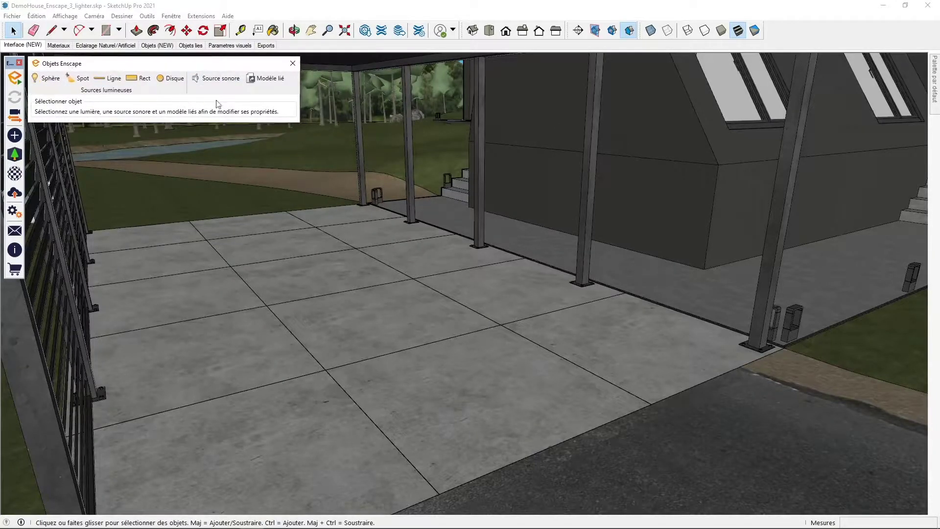
{"action": "left_click", "coordinate": [266, 80]}
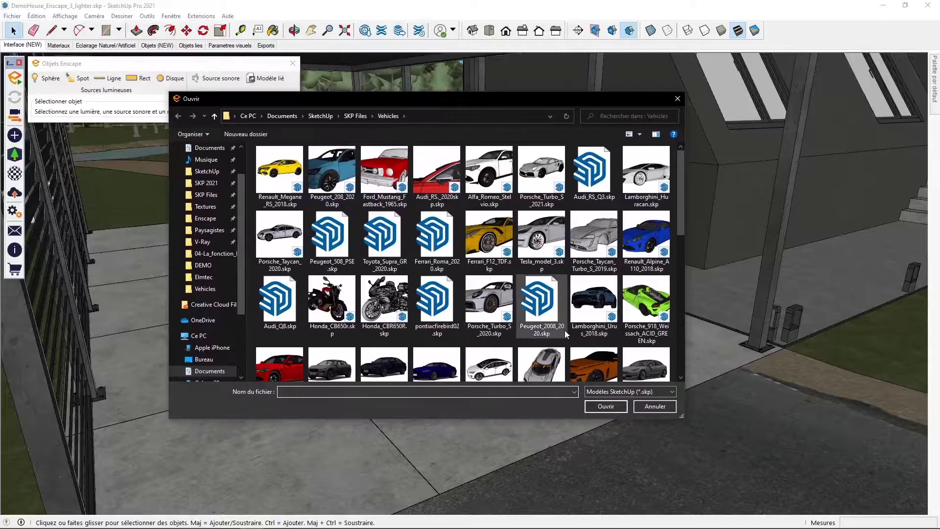
{"action": "left_click", "coordinate": [543, 298]}
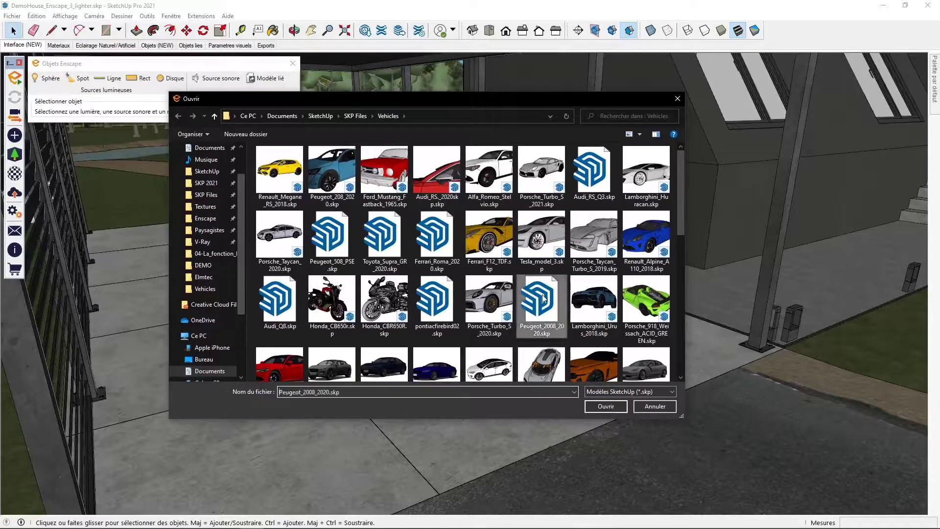
{"action": "left_click", "coordinate": [605, 406]}
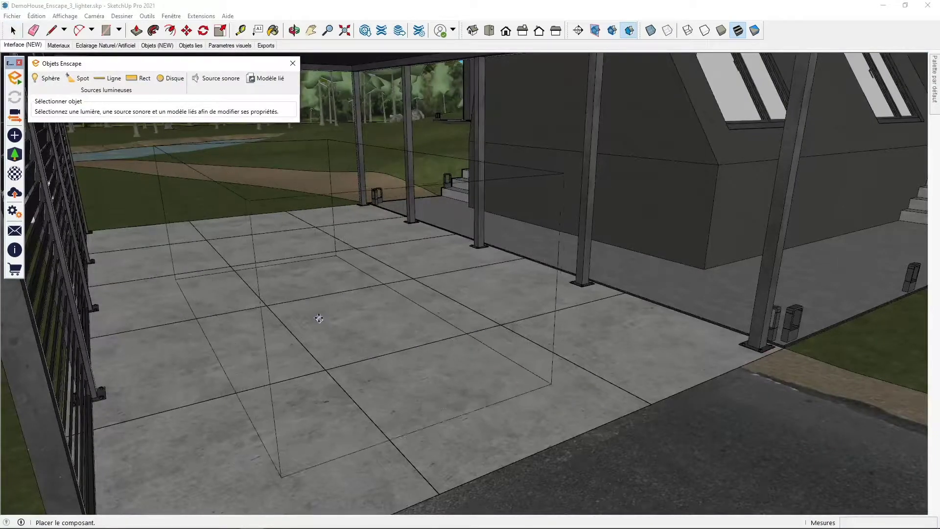
- Drop the Peugeot proxy box on the carport floor and walk across the patio to view it
{"action": "left_click", "coordinate": [343, 316]}
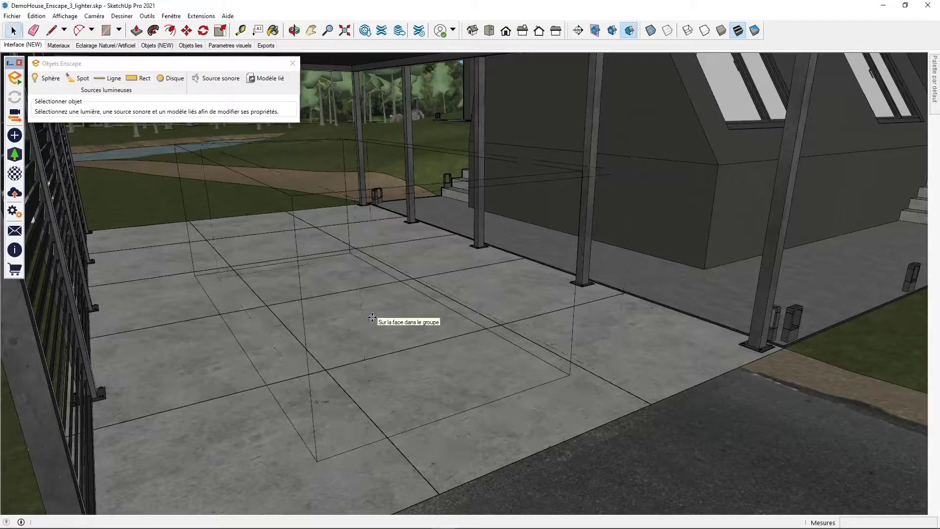
{"action": "mouse_move", "coordinate": [432, 330]}
{"action": "middle_mouse_down", "text": "shift"}
{"action": "mouse_move", "coordinate": [419, 319]}
{"action": "mouse_move", "coordinate": [423, 328]}
{"action": "middle_mouse_up", "text": "shift"}
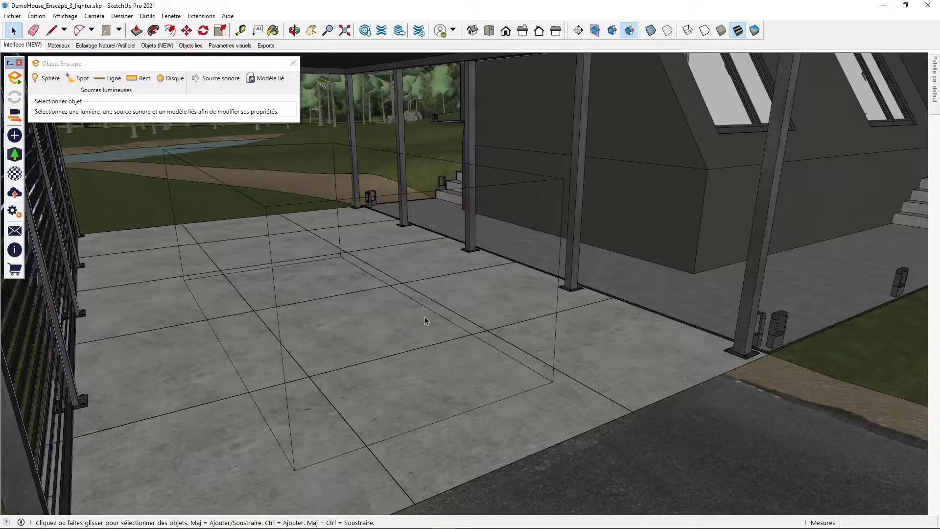
{"action": "key", "text": "w"}
{"action": "mouse_move", "coordinate": [466, 361]}
{"action": "left_mouse_down"}
{"action": "mouse_move", "coordinate": [334, 341]}
{"action": "mouse_move", "coordinate": [445, 360]}
{"action": "mouse_move", "coordinate": [416, 310]}
{"action": "mouse_move", "coordinate": [457, 371]}
{"action": "left_mouse_up"}
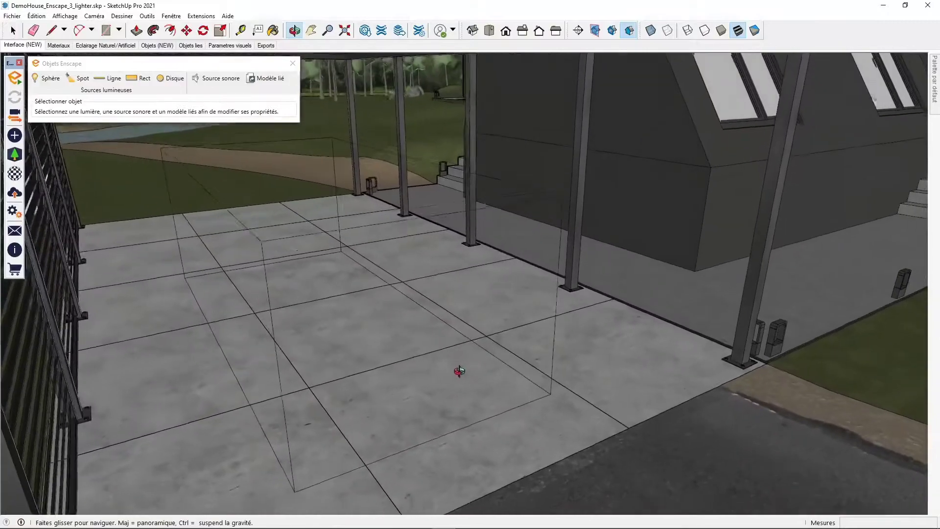
{"action": "key", "text": "space"}
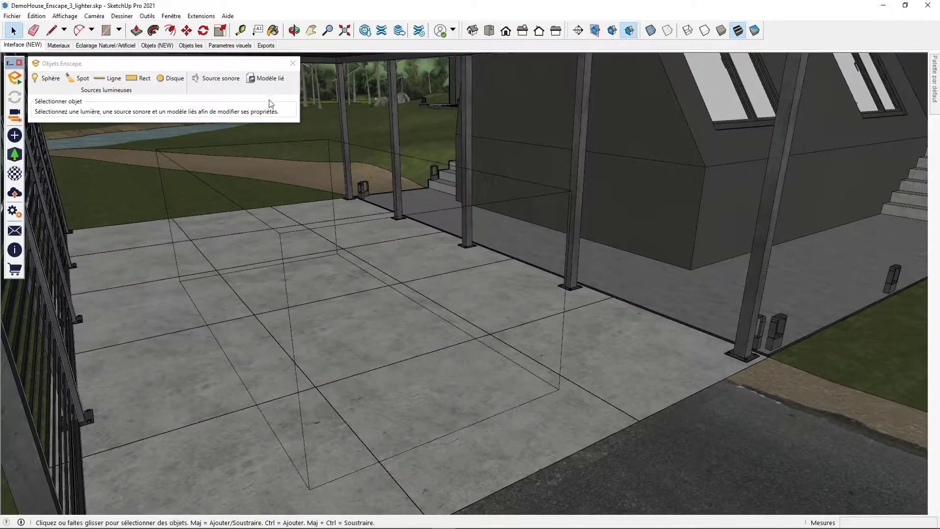
- Check the proxy's properties, close the Enscape Objects panel and deselect the box
{"action": "middle_click_drag", "start_coordinate": [384, 349], "coordinate": [373, 344]}
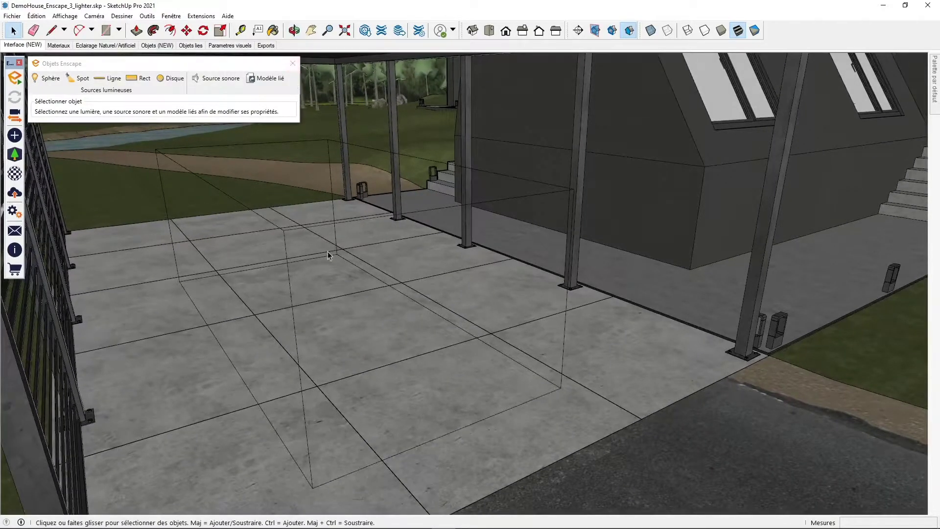
{"action": "left_click", "coordinate": [284, 238]}
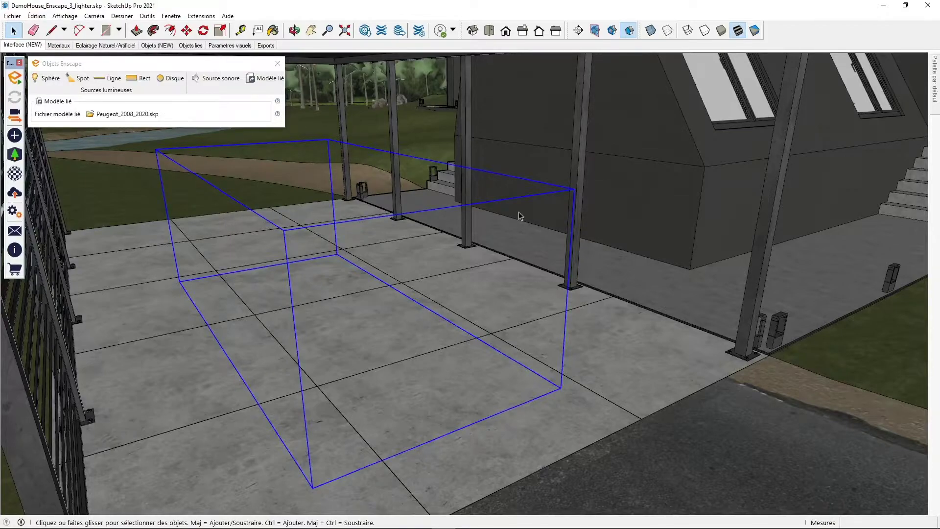
{"action": "left_click", "coordinate": [277, 63]}
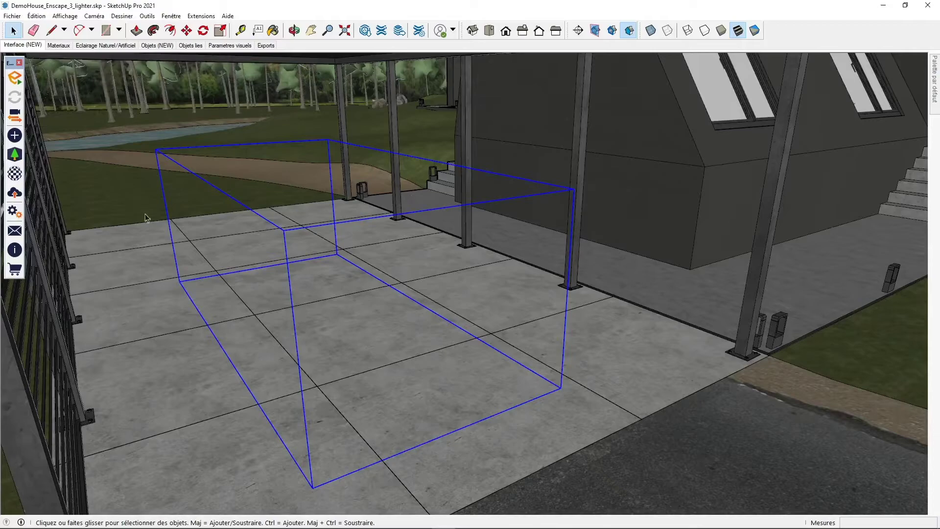
{"action": "left_click", "coordinate": [168, 292]}
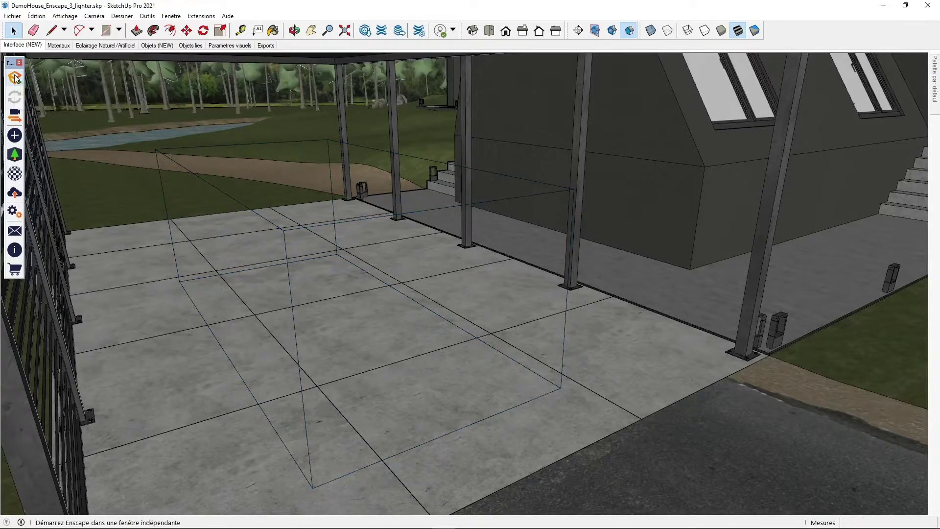
- Launch the Enscape render of DemoHouse, dismiss its help panel, and pull SketchUp out of its corner
{"action": "left_click", "coordinate": [15, 77]}
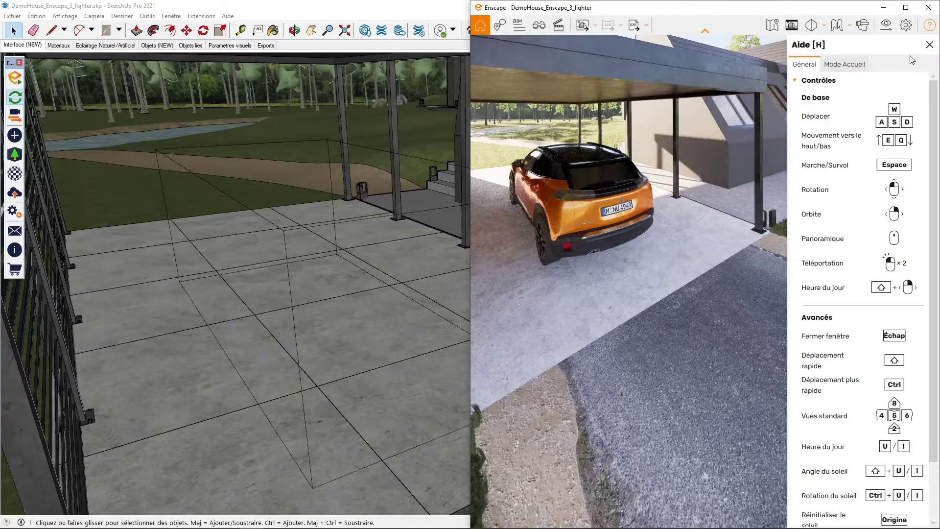
{"action": "left_click", "coordinate": [929, 45]}
{"action": "left_click_drag", "start_coordinate": [300, 10], "coordinate": [5, 18]}
- Tile SketchUp left and Enscape right, then orbit to a higher view of the carport
{"action": "left_click_drag", "start_coordinate": [302, 10], "coordinate": [1, 264]}
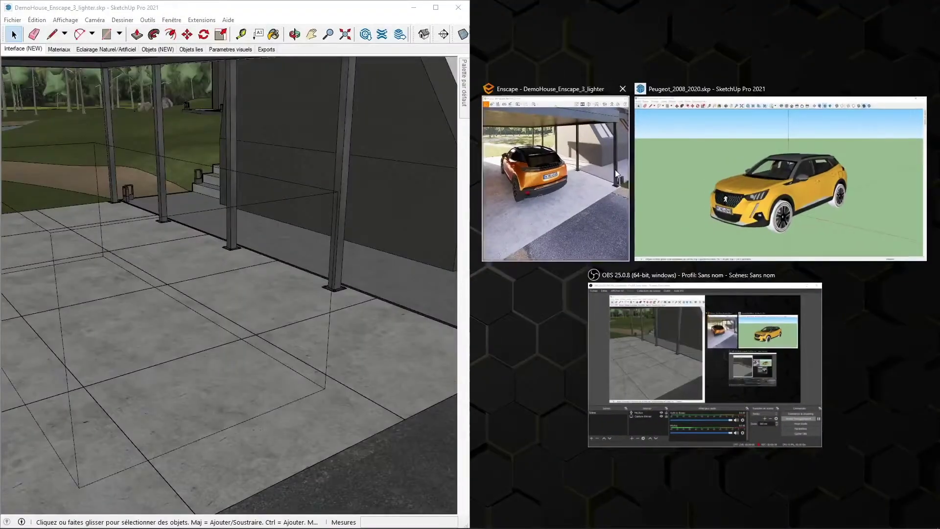
{"action": "left_click", "coordinate": [566, 160]}
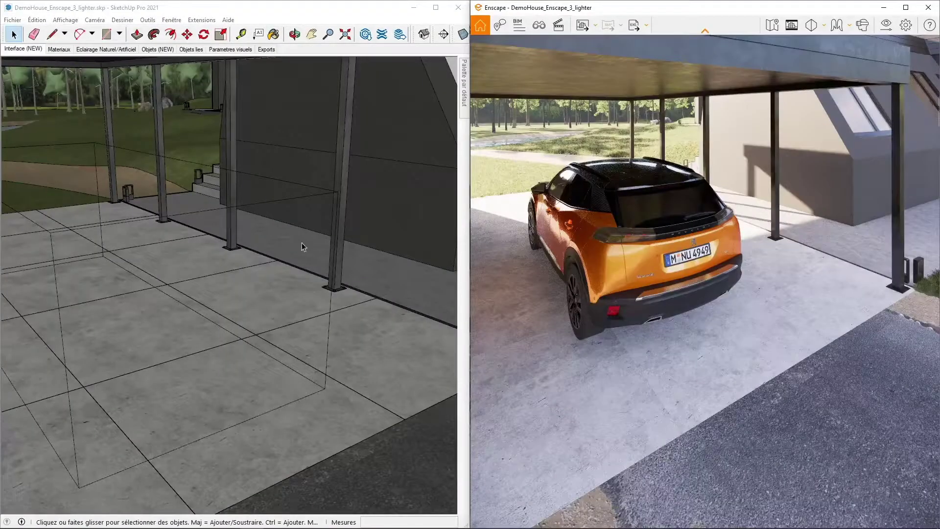
{"action": "mouse_move", "coordinate": [301, 246]}
{"action": "middle_mouse_down"}
{"action": "mouse_move", "coordinate": [263, 382]}
{"action": "mouse_move", "coordinate": [199, 361]}
{"action": "mouse_move", "coordinate": [251, 369]}
{"action": "mouse_move", "coordinate": [221, 356]}
{"action": "mouse_move", "coordinate": [266, 352]}
{"action": "mouse_move", "coordinate": [223, 304]}
{"action": "middle_mouse_up"}
{"action": "triple_click", "coordinate": [186, 270]}
{"action": "middle_click_drag", "start_coordinate": [186, 269], "coordinate": [167, 285]}
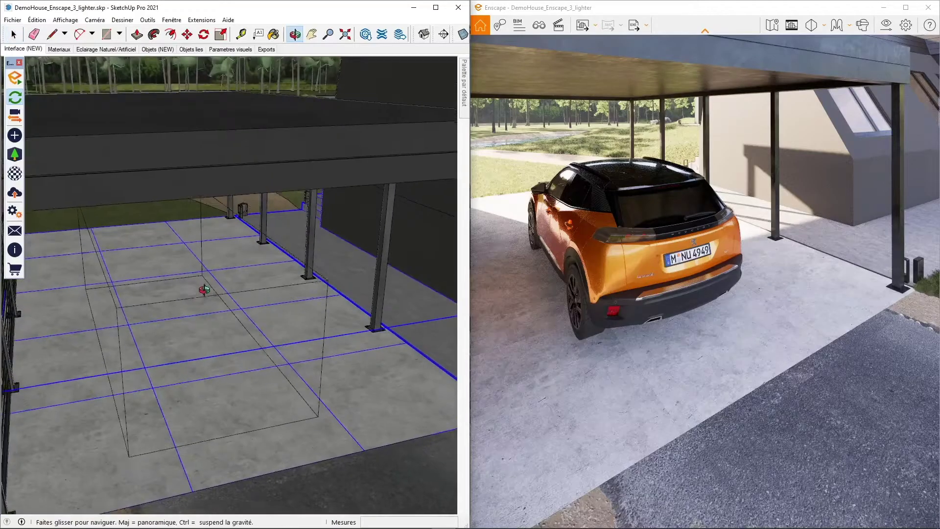
- Rotate the Peugeot proxy box with Move so the car faces out of the carport
{"action": "left_click", "coordinate": [105, 279]}
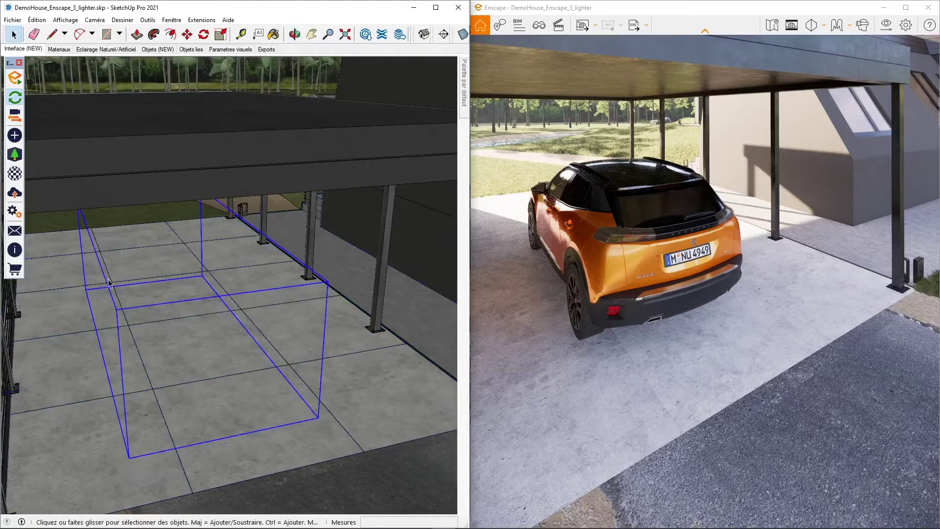
{"action": "key", "text": "m"}
{"action": "mouse_move", "coordinate": [227, 242]}
{"action": "middle_mouse_down"}
{"action": "mouse_move", "coordinate": [209, 237]}
{"action": "mouse_move", "coordinate": [228, 232]}
{"action": "middle_mouse_up"}
{"action": "left_click", "coordinate": [226, 232]}
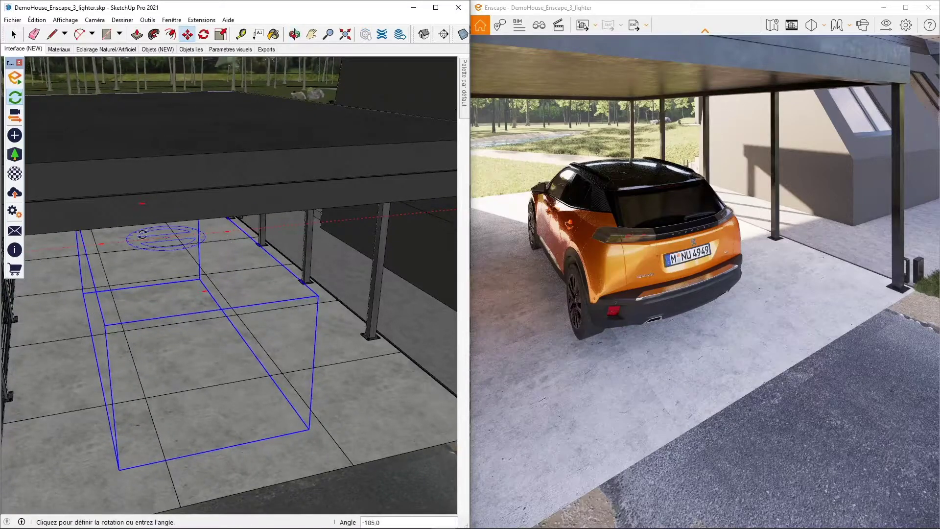
{"action": "key", "text": "m"}
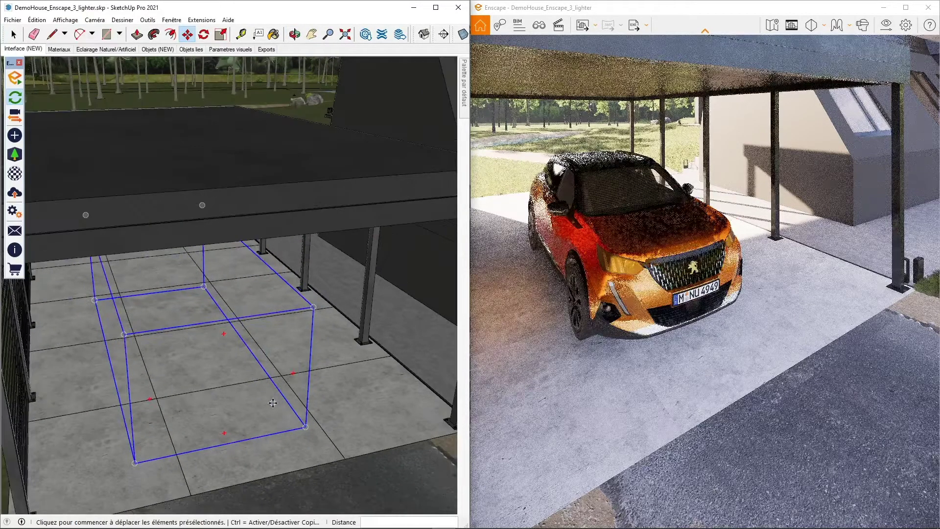
{"action": "mouse_move", "coordinate": [276, 391]}
{"action": "middle_mouse_down"}
{"action": "mouse_move", "coordinate": [283, 373]}
{"action": "mouse_move", "coordinate": [252, 390]}
{"action": "mouse_move", "coordinate": [273, 420]}
{"action": "mouse_move", "coordinate": [302, 397]}
{"action": "mouse_move", "coordinate": [248, 358]}
{"action": "mouse_move", "coordinate": [255, 382]}
{"action": "mouse_move", "coordinate": [273, 392]}
{"action": "mouse_move", "coordinate": [257, 391]}
{"action": "middle_mouse_up"}
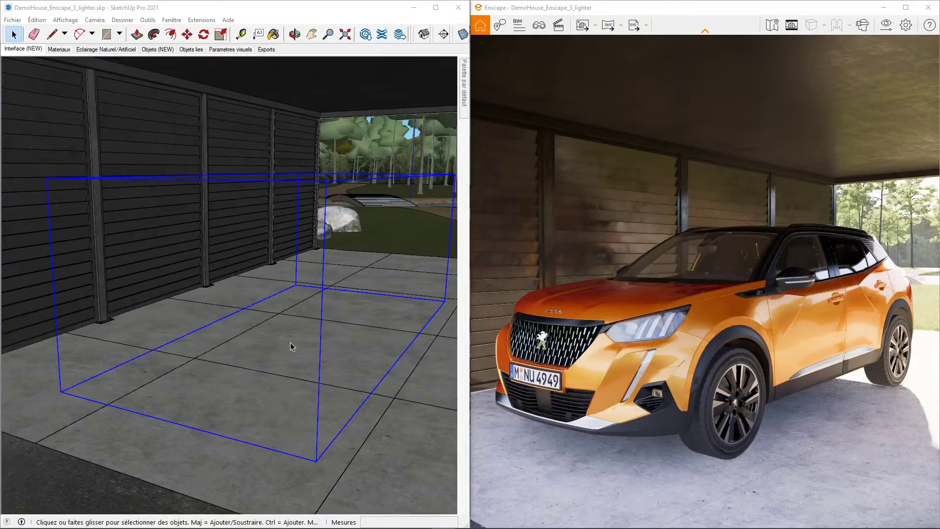
- Orbit around the carport to inspect the car, then turn toward the outside stairs and lawn
{"action": "mouse_move", "coordinate": [309, 342]}
{"action": "middle_mouse_down"}
{"action": "mouse_move", "coordinate": [346, 346]}
{"action": "mouse_move", "coordinate": [374, 374]}
{"action": "mouse_move", "coordinate": [394, 366]}
{"action": "mouse_move", "coordinate": [191, 367]}
{"action": "mouse_move", "coordinate": [311, 216]}
{"action": "mouse_move", "coordinate": [385, 340]}
{"action": "mouse_move", "coordinate": [294, 392]}
{"action": "mouse_move", "coordinate": [315, 361]}
{"action": "mouse_move", "coordinate": [310, 371]}
{"action": "middle_mouse_up"}
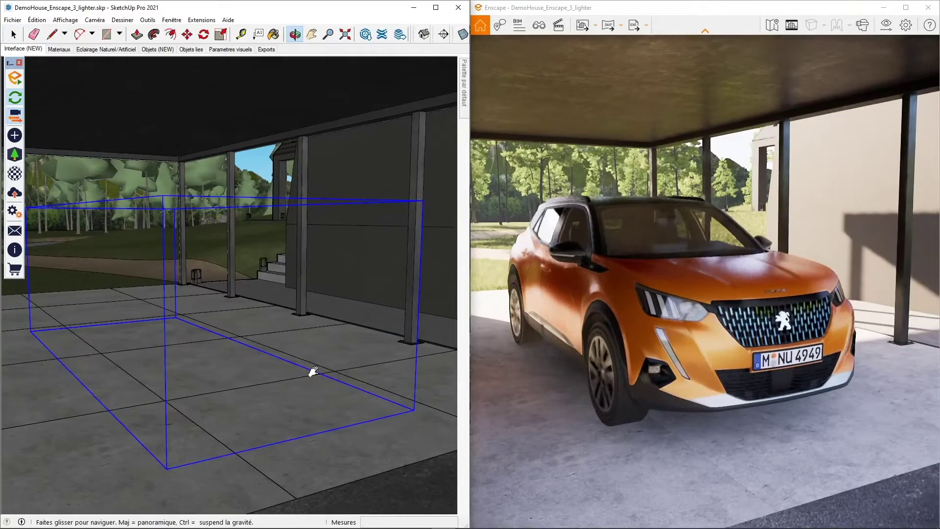
{"action": "mouse_move", "coordinate": [351, 322]}
{"action": "middle_mouse_down"}
{"action": "mouse_move", "coordinate": [256, 274]}
{"action": "mouse_move", "coordinate": [255, 240]}
{"action": "middle_mouse_up"}
- Zoom forward and orbit toward the lawn, rocks and outdoor stairs with bollard lights
{"action": "scroll", "coordinate": [263, 227], "scroll_direction": "up", "scroll_amount": 3}
{"action": "scroll", "coordinate": [266, 254], "scroll_direction": "up", "scroll_amount": 3}
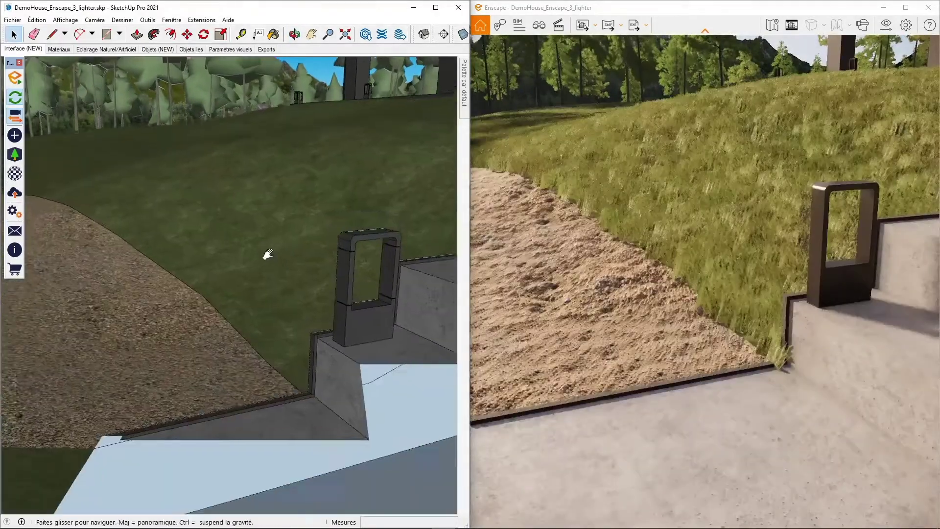
{"action": "scroll", "coordinate": [336, 324], "scroll_direction": "up", "scroll_amount": 3}
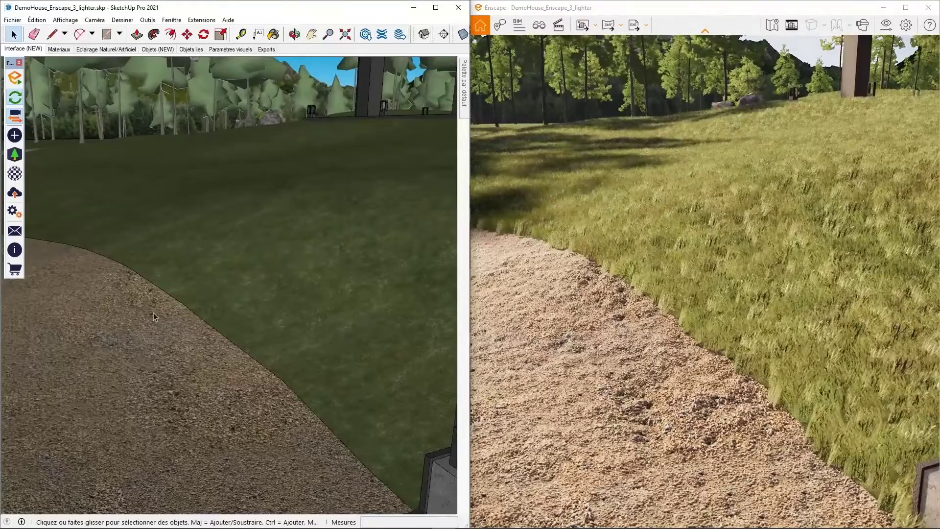
{"action": "middle_click_drag", "start_coordinate": [154, 312], "coordinate": [419, 325]}
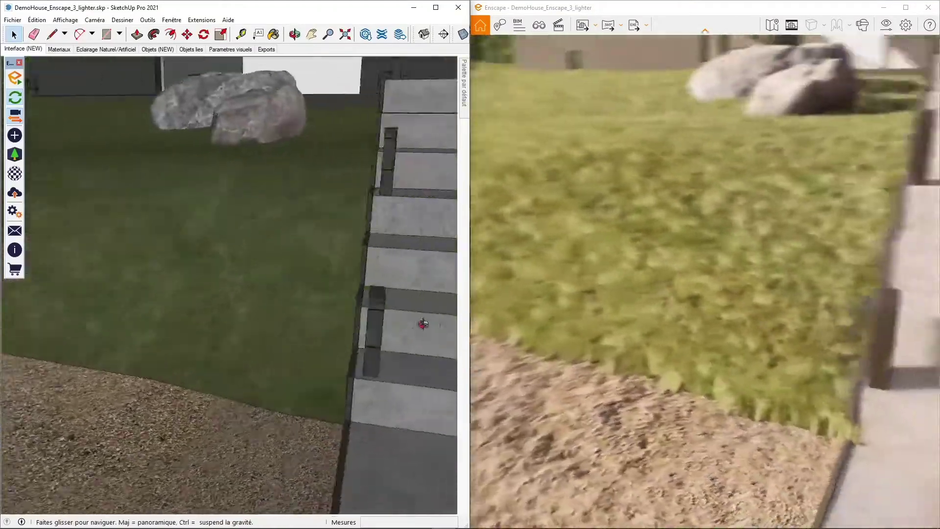
{"action": "mouse_move", "coordinate": [101, 289]}
{"action": "middle_mouse_down"}
{"action": "mouse_move", "coordinate": [237, 302]}
{"action": "mouse_move", "coordinate": [280, 317]}
{"action": "mouse_move", "coordinate": [258, 300]}
{"action": "mouse_move", "coordinate": [321, 320]}
{"action": "mouse_move", "coordinate": [196, 324]}
{"action": "middle_mouse_up"}
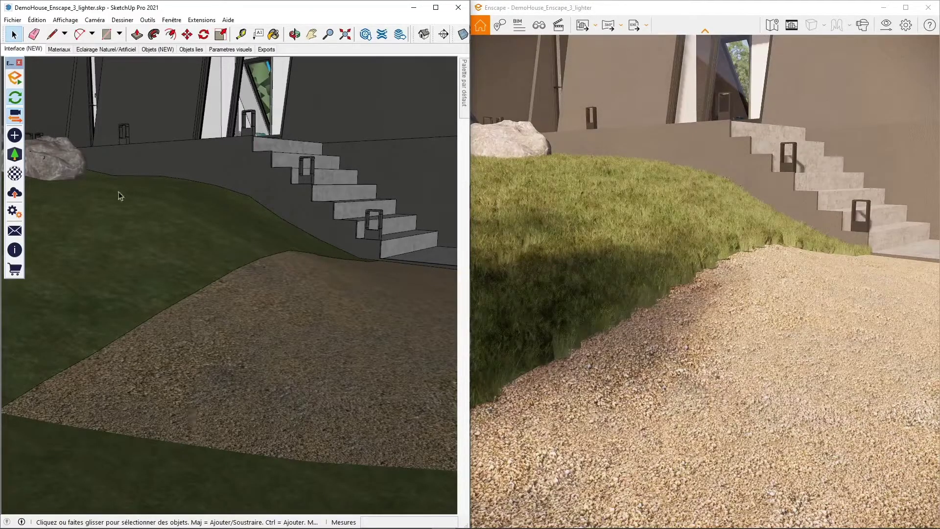
- Turn on the Skatter toolbar and float its palette near the viewport's top-left
{"action": "right_click", "coordinate": [154, 35]}
{"action": "scroll", "coordinate": [192, 372], "scroll_direction": "down", "scroll_amount": 1}
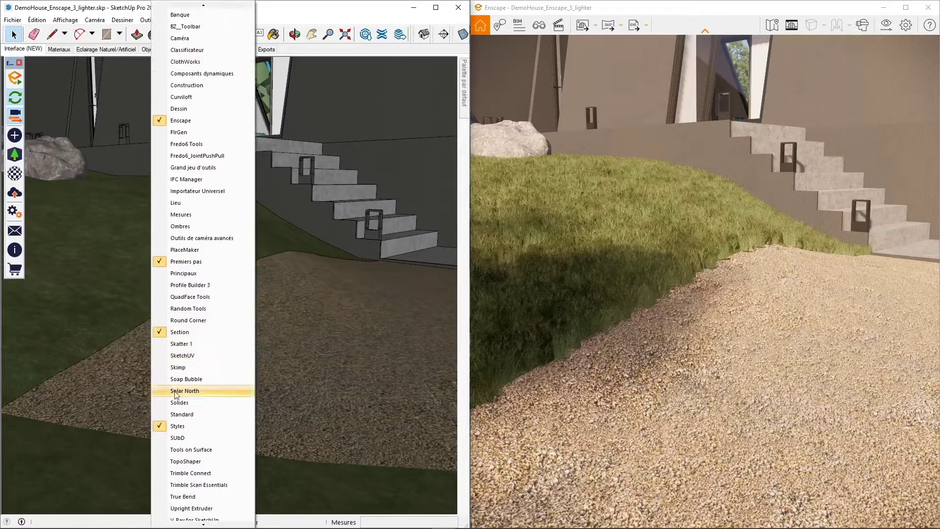
{"action": "left_click", "coordinate": [179, 344]}
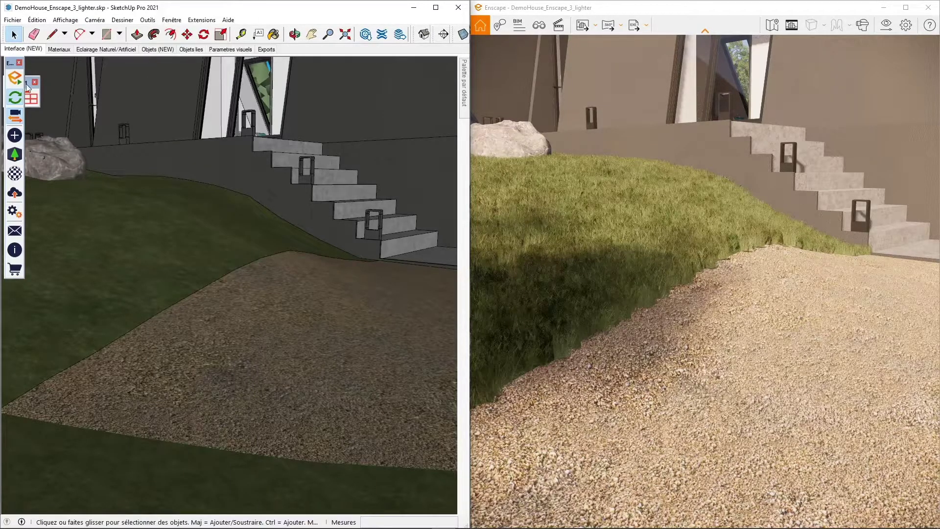
{"action": "mouse_move", "coordinate": [27, 87]}
{"action": "left_mouse_down"}
{"action": "mouse_move", "coordinate": [108, 124]}
{"action": "mouse_move", "coordinate": [75, 94]}
{"action": "left_mouse_up"}
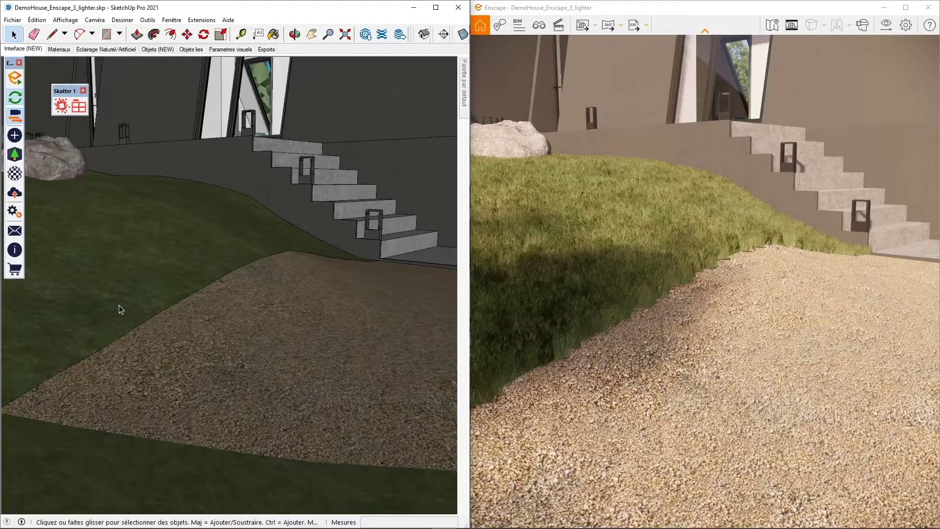
{"action": "left_click_drag", "start_coordinate": [69, 92], "coordinate": [47, 68]}
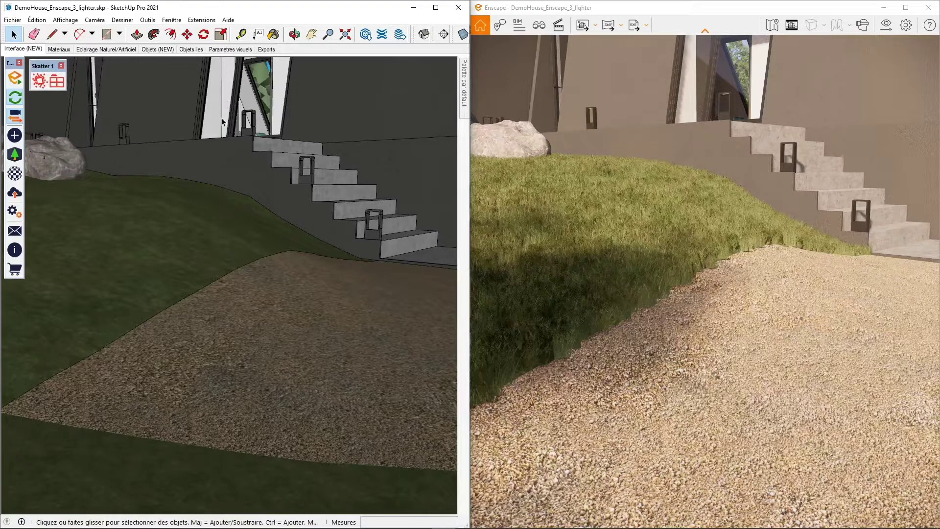
{"action": "left_click", "coordinate": [190, 50]}
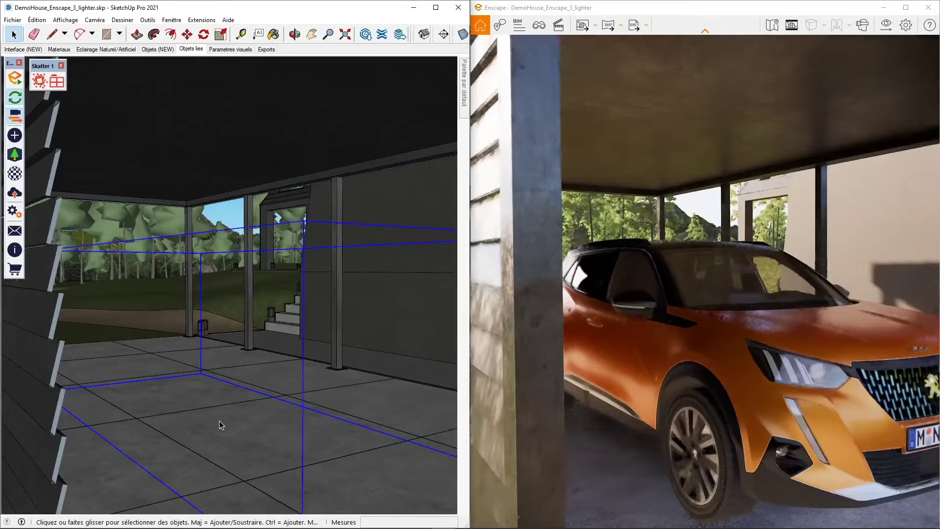
- Orbit through the carport to review the rendered orange Peugeot 2008 beside the slatted wall
{"action": "mouse_move", "coordinate": [220, 421]}
{"action": "middle_mouse_down", "text": "shift"}
{"action": "mouse_move", "coordinate": [300, 398]}
{"action": "mouse_move", "coordinate": [292, 434]}
{"action": "mouse_move", "coordinate": [238, 428]}
{"action": "mouse_move", "coordinate": [226, 436]}
{"action": "mouse_move", "coordinate": [245, 444]}
{"action": "mouse_move", "coordinate": [253, 434]}
{"action": "mouse_move", "coordinate": [250, 443]}
{"action": "mouse_move", "coordinate": [279, 436]}
{"action": "middle_mouse_up", "text": "shift"}
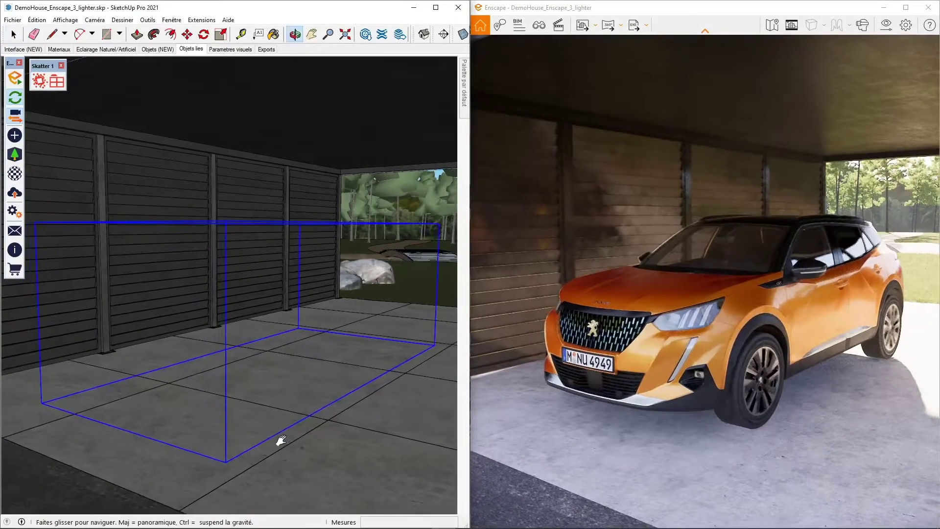